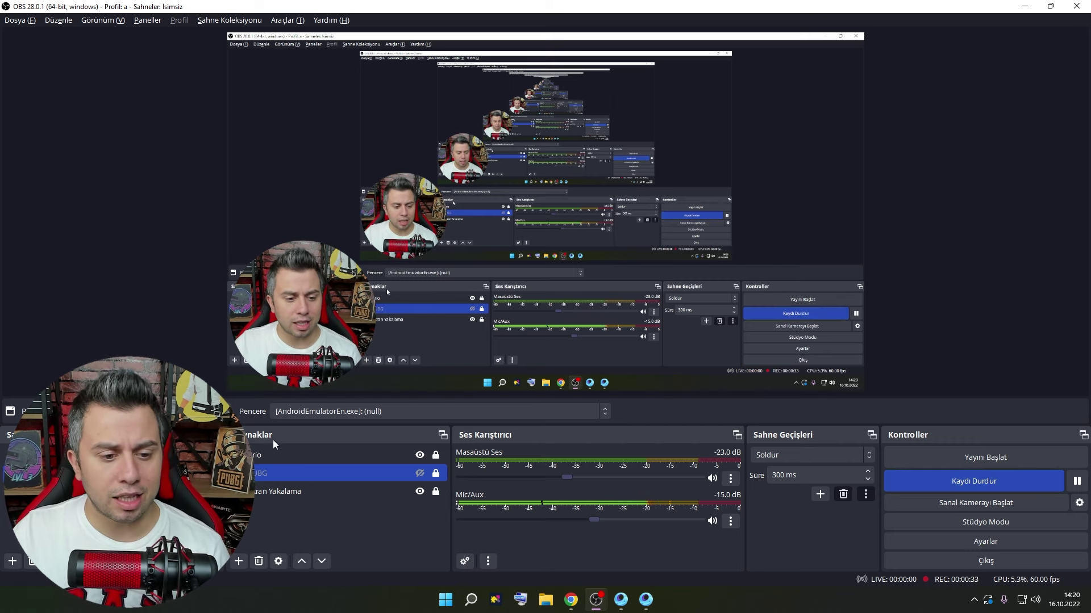
# - Check the Brio camera source's properties and view the source types that can be added to the scene
pyautogui.keyDown('ctrl'); pyautogui.click(266, 455); pyautogui.keyUp('ctrl')
pyautogui.doubleClick(265, 456)
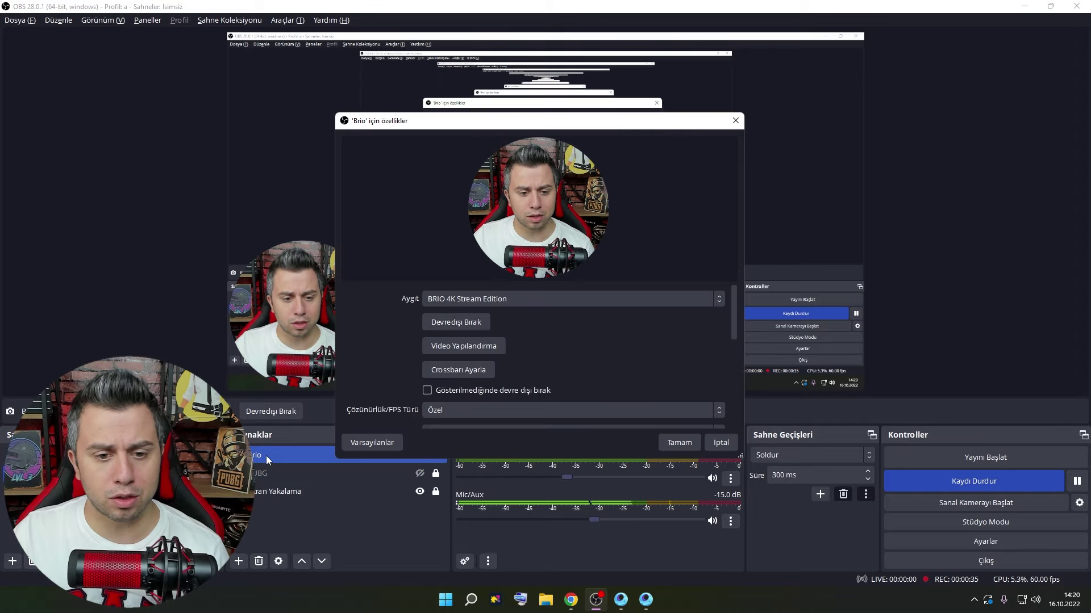
pyautogui.click(677, 442)
pyautogui.click(239, 561)
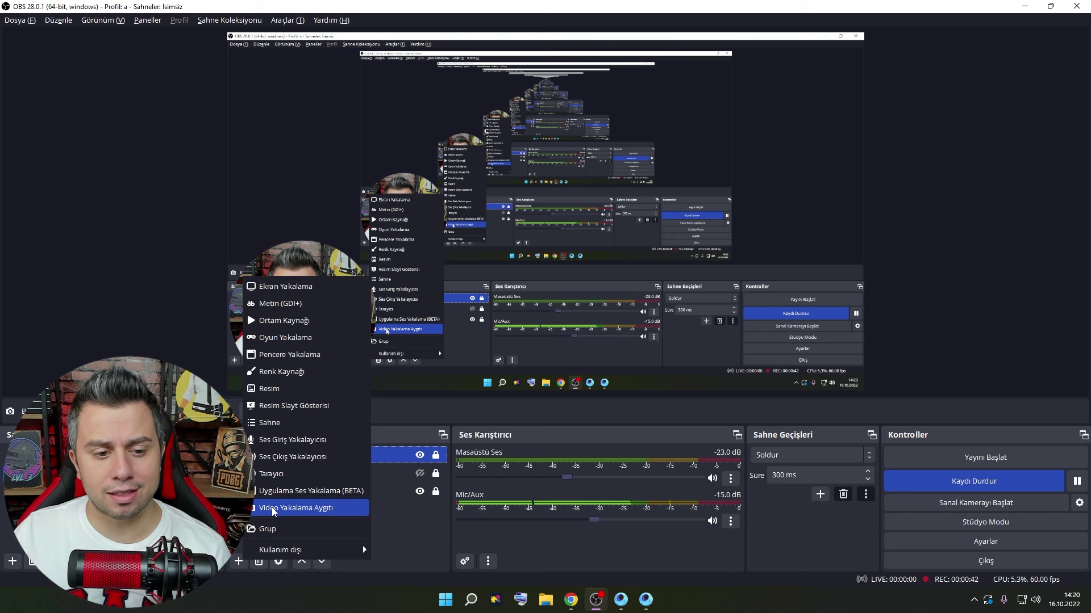
pyautogui.click(176, 346)
# - Reopen the Brio source's properties to view its capture device options, and briefly look at the Gameloop window
pyautogui.doubleClick(285, 459)
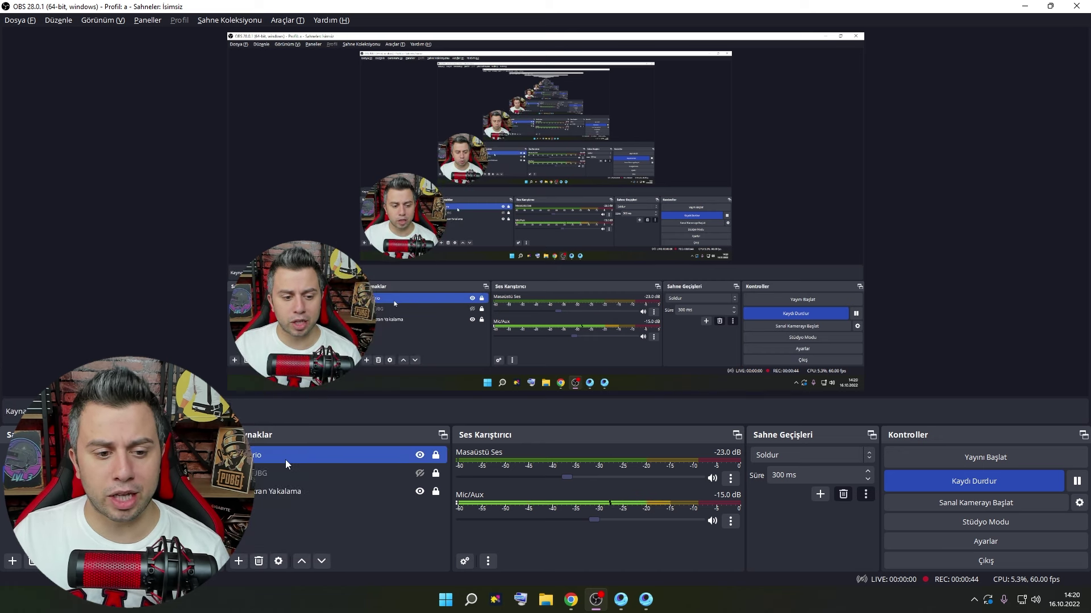
pyautogui.click(488, 300)
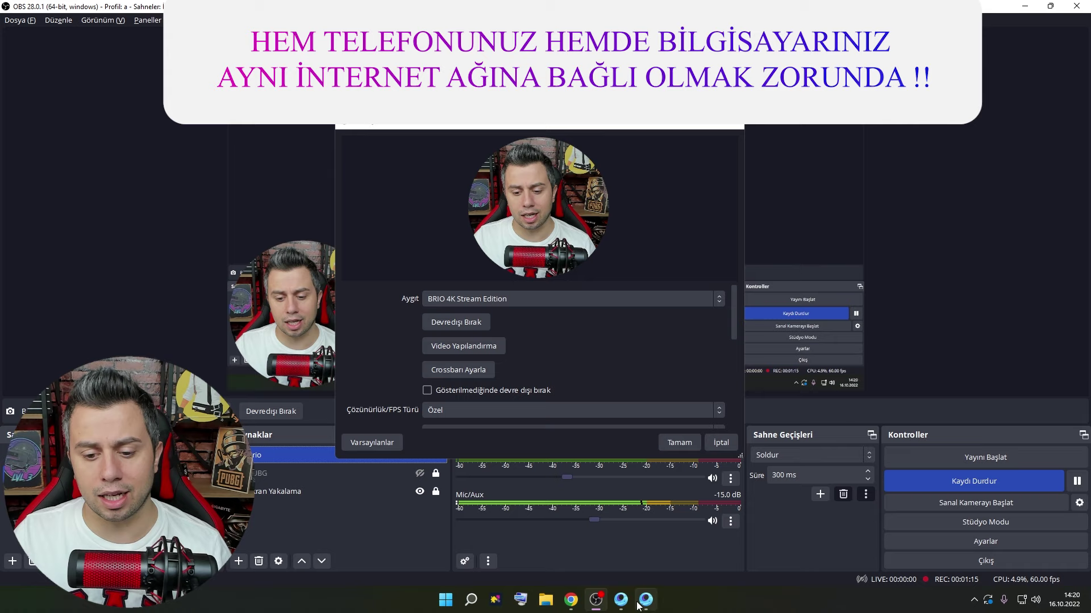
pyautogui.click(621, 599)
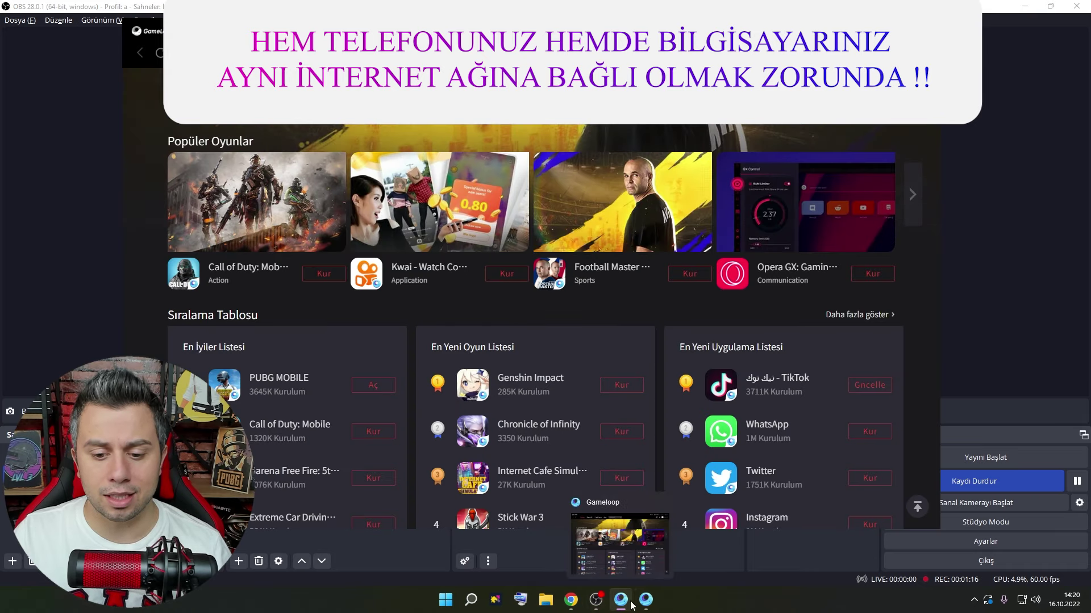
pyautogui.click(605, 593)
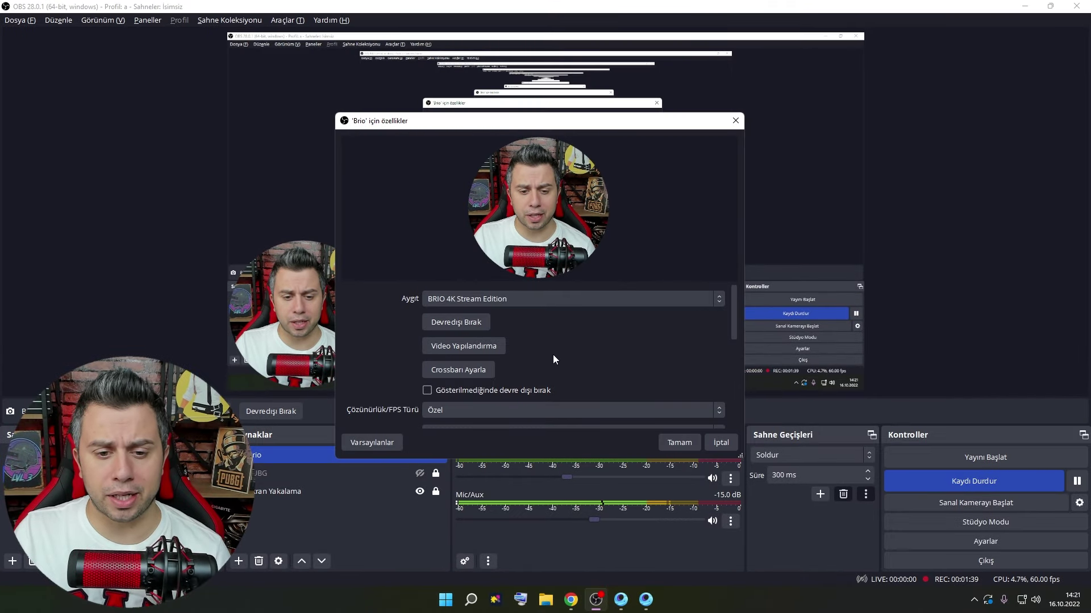
# - Review the Brio source's resolution and FPS settings and its video configuration, closing everything without changes
pyautogui.scroll(-1, 528, 355)
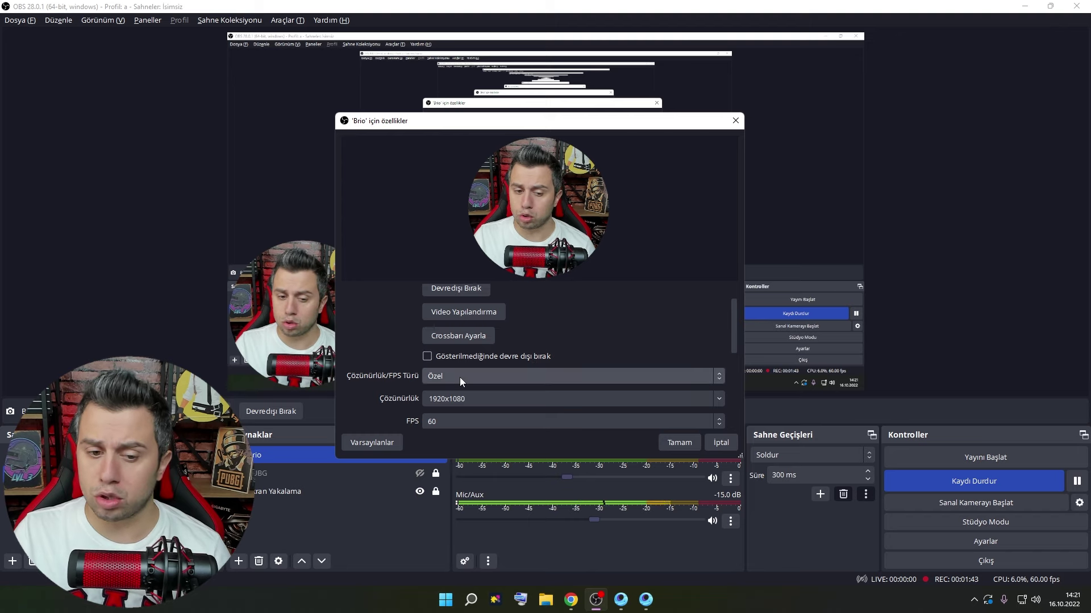
pyautogui.moveTo(734, 311)
pyautogui.mouseDown()
pyautogui.moveTo(730, 356)
pyautogui.moveTo(733, 321)
pyautogui.mouseUp()
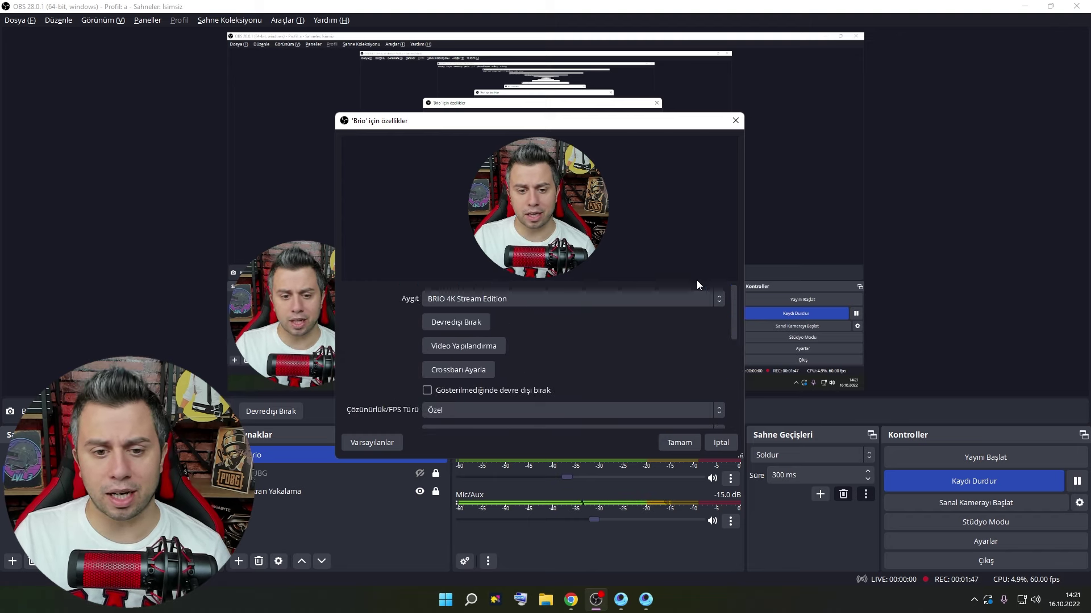
pyautogui.click(426, 346)
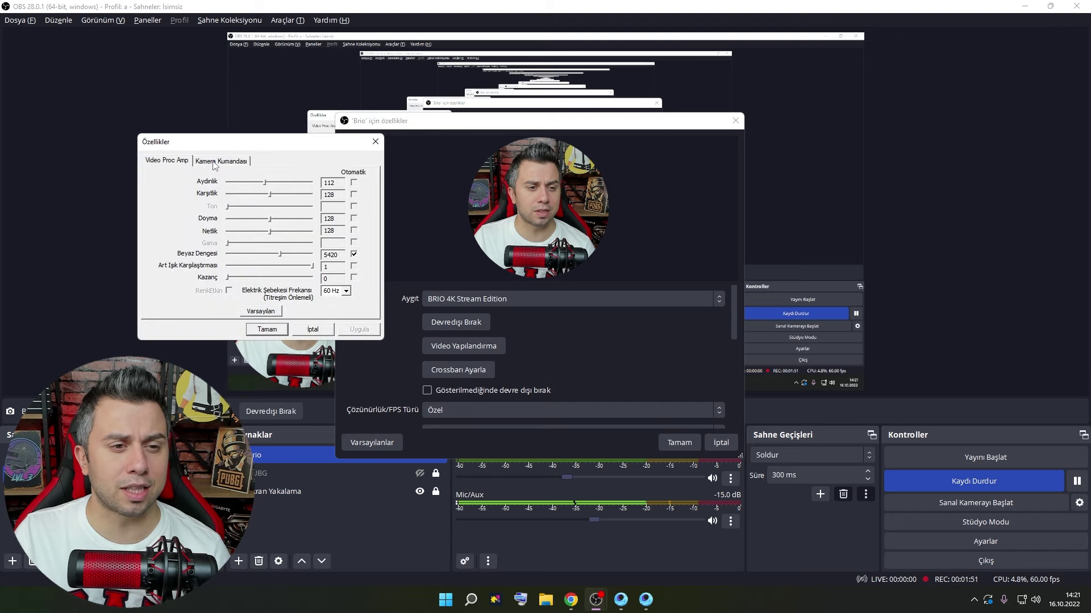
pyautogui.click(374, 141)
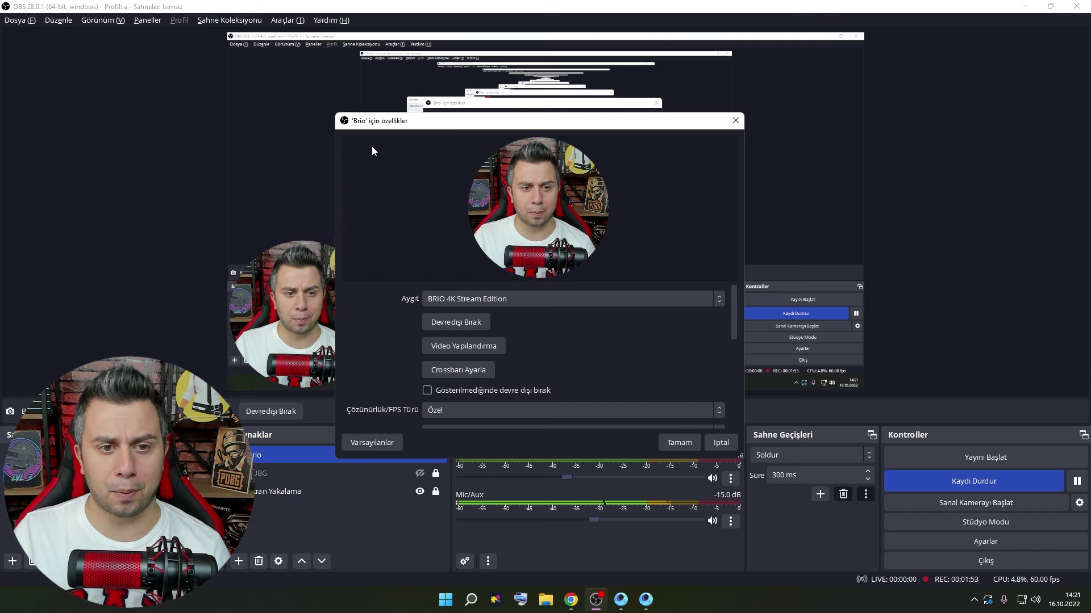
pyautogui.press('Escape')
# - Hide the Brio camera source in the scene and show it again
pyautogui.keyDown('ctrl'); pyautogui.click(380, 476); pyautogui.keyUp('ctrl')
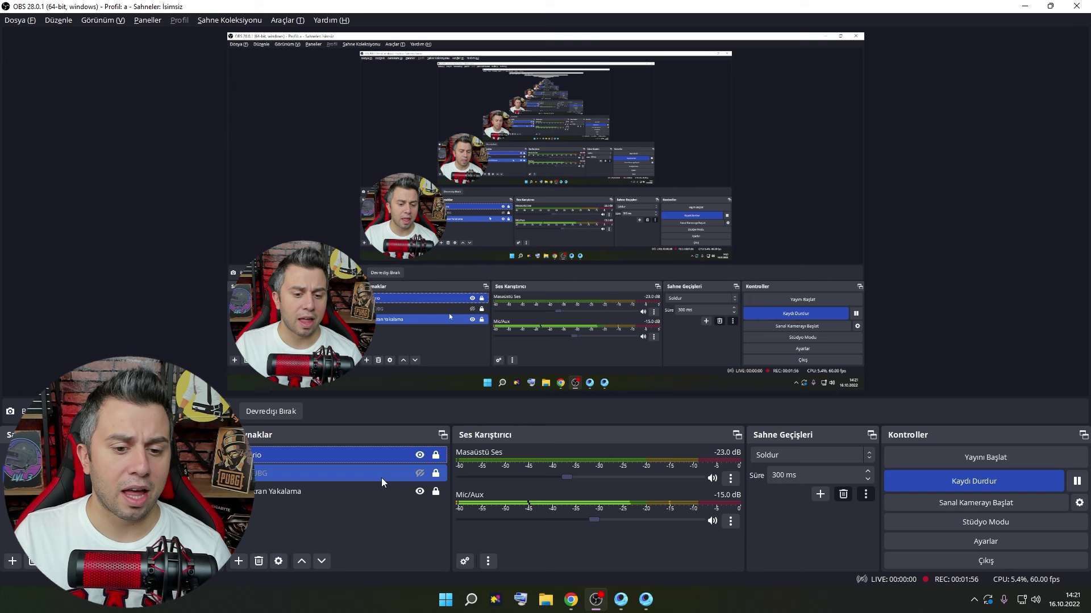
pyautogui.click(420, 458)
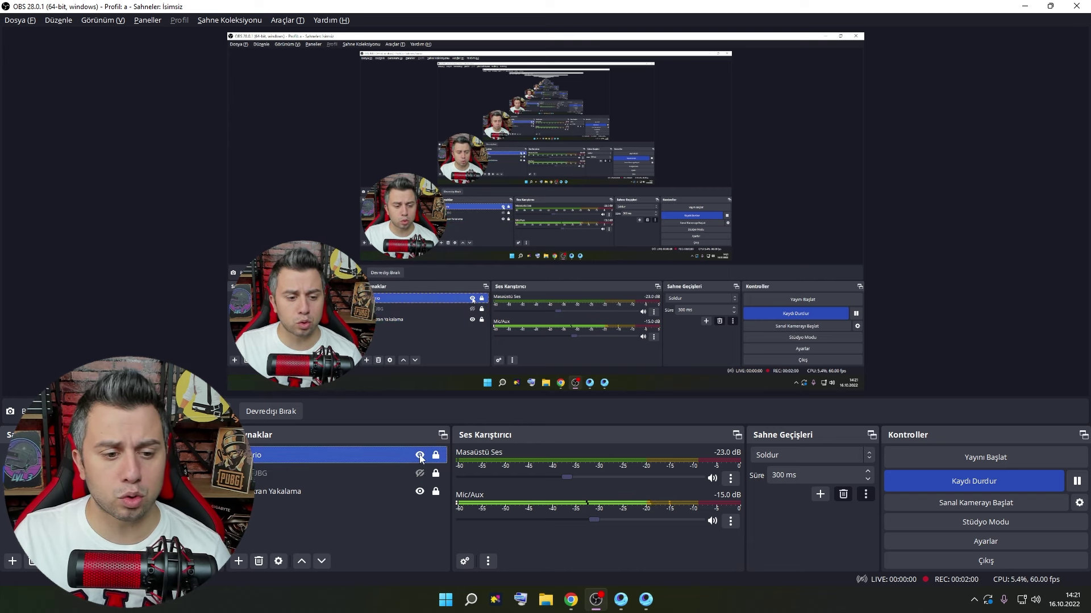
pyautogui.click(421, 456)
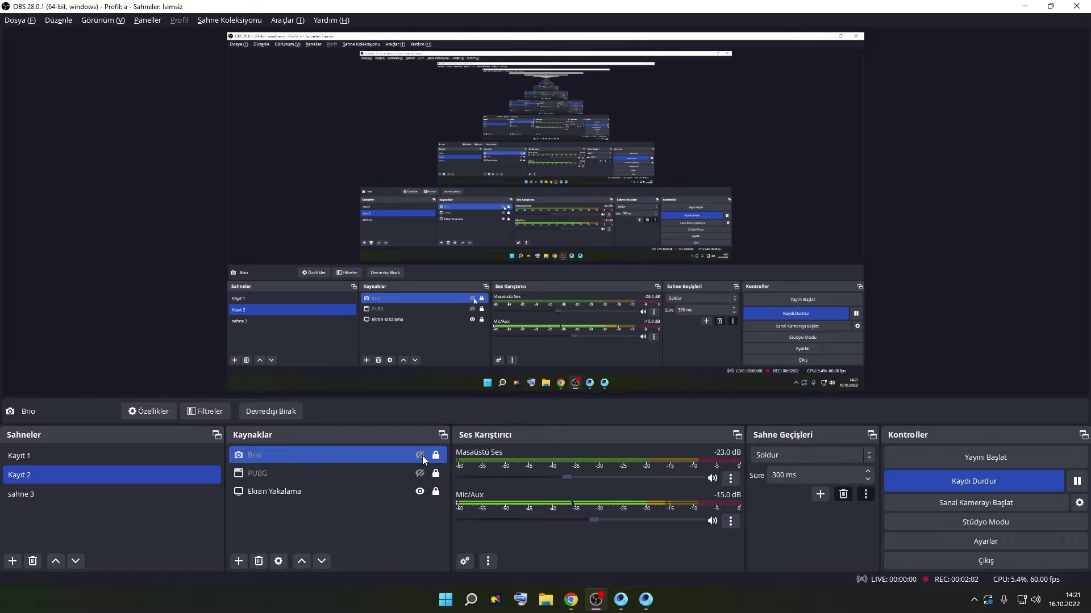
pyautogui.click(420, 455)
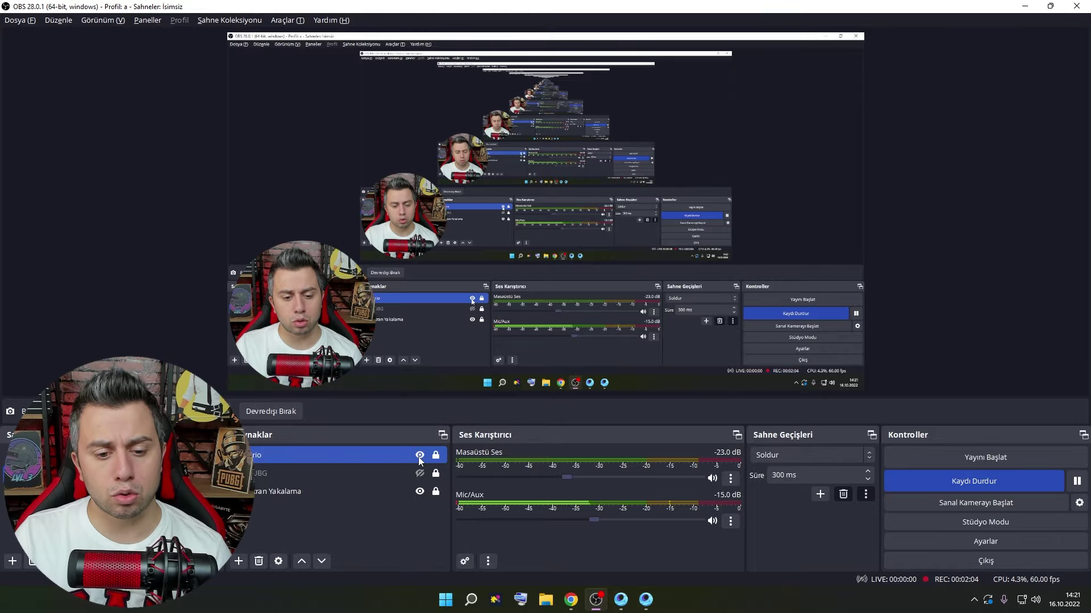
pyautogui.click(419, 457)
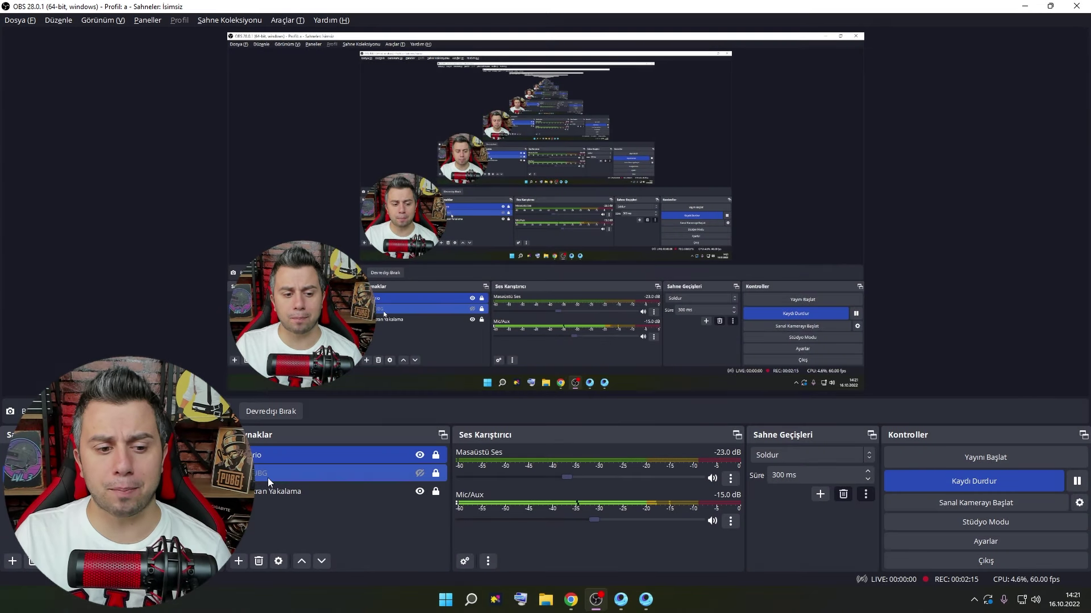
# - View the effect filter types available for the PUBG source, and close its filters window
pyautogui.click(268, 475)
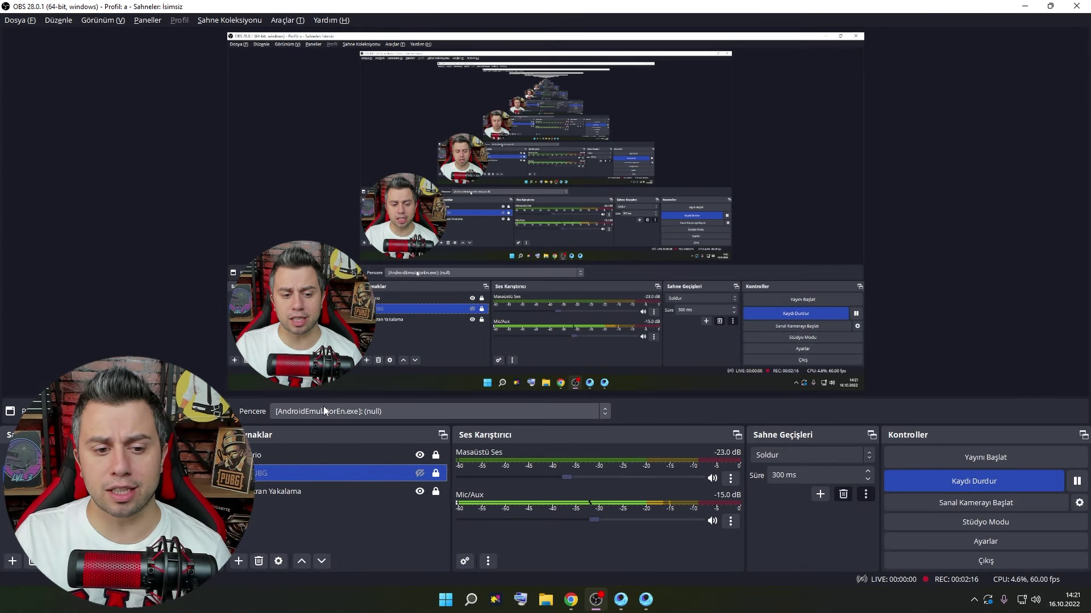
pyautogui.click(114, 411)
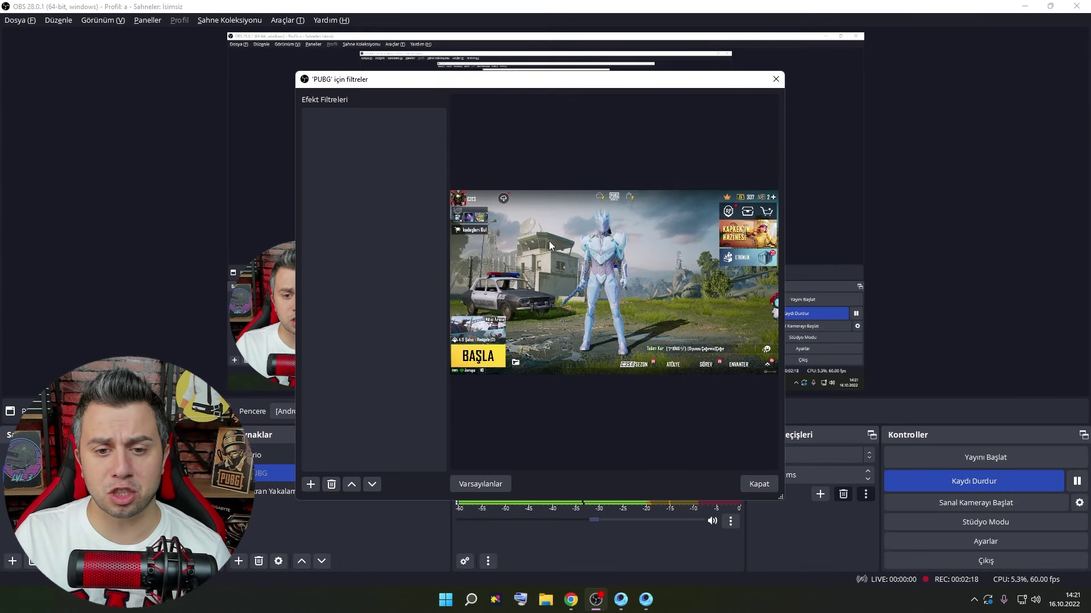
pyautogui.click(311, 484)
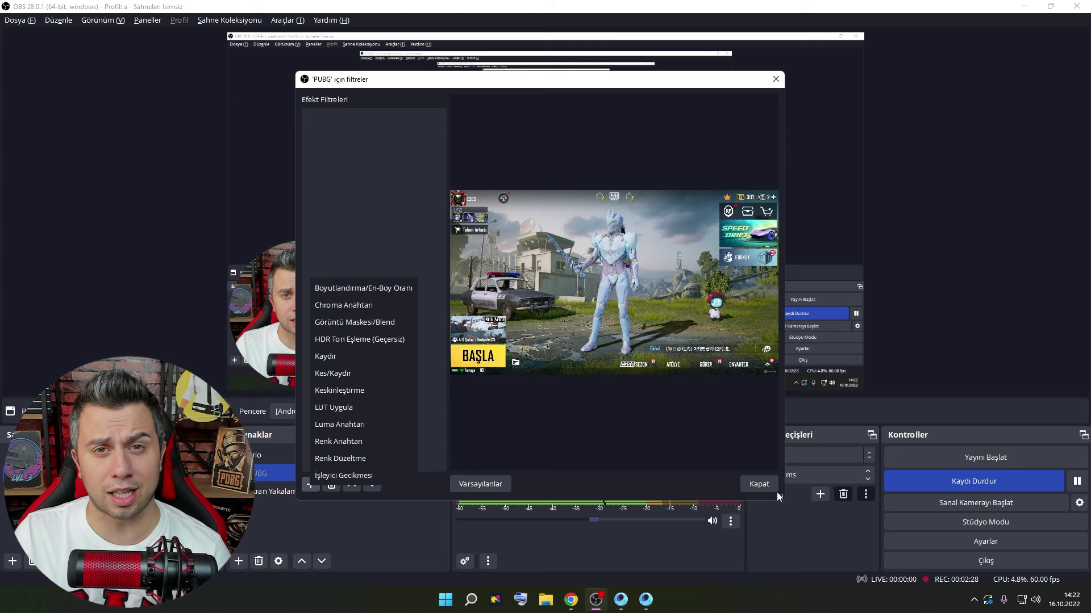
pyautogui.click(759, 484)
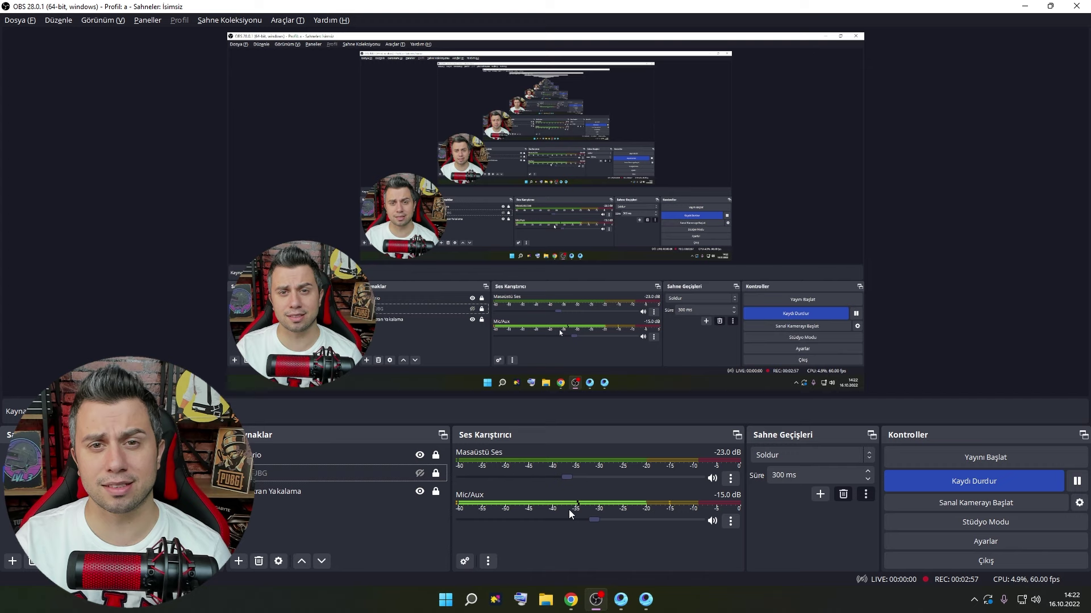
# - View the microphone devices available in the Mic/Aux properties, and cancel without changing the device
pyautogui.click(731, 521)
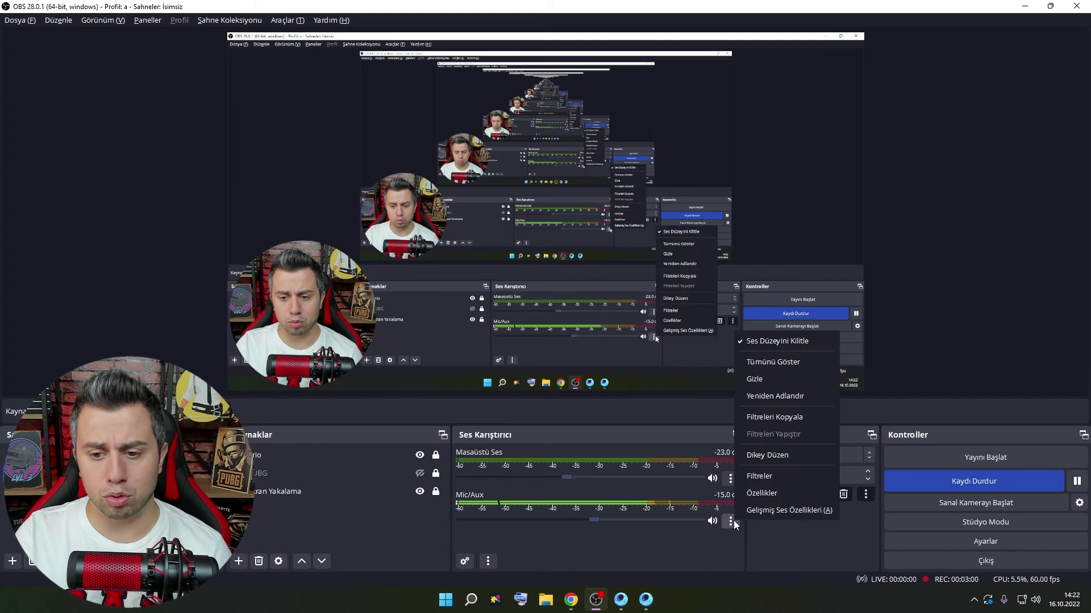
pyautogui.click(764, 493)
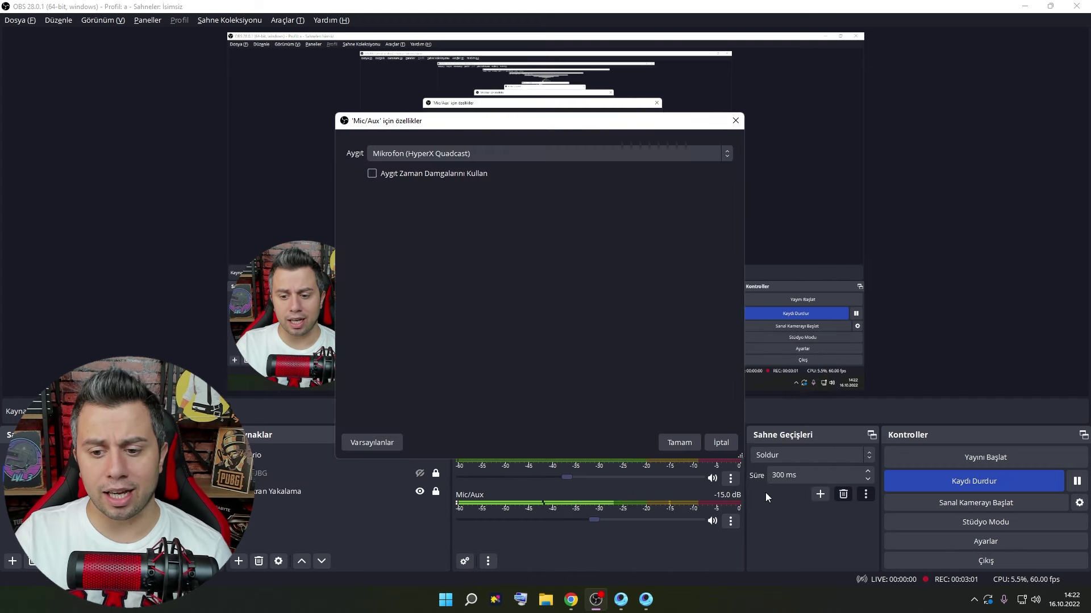
pyautogui.click(460, 154)
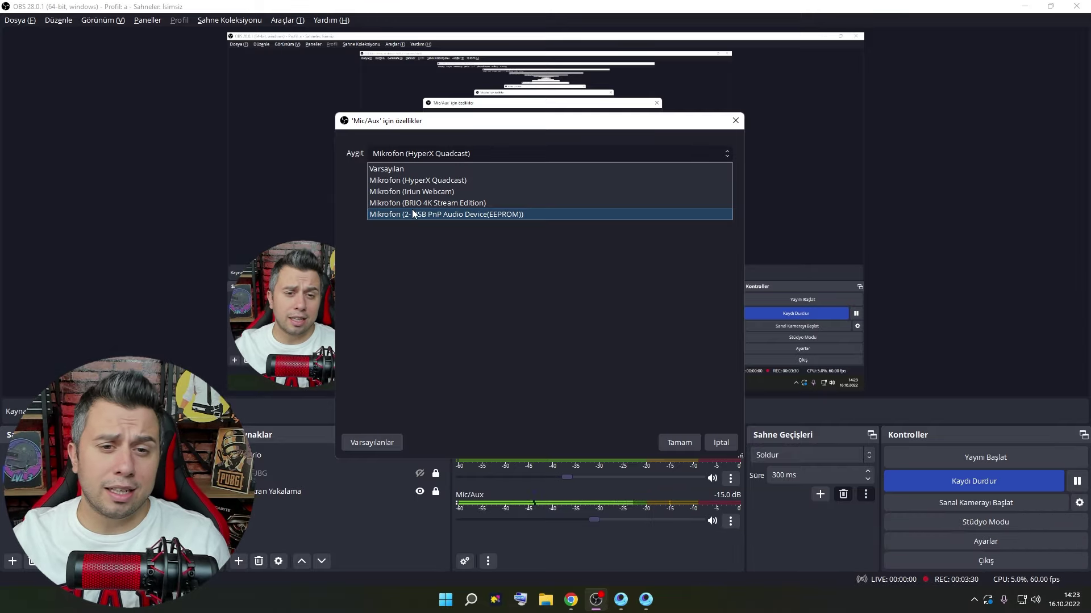
pyautogui.click(708, 447)
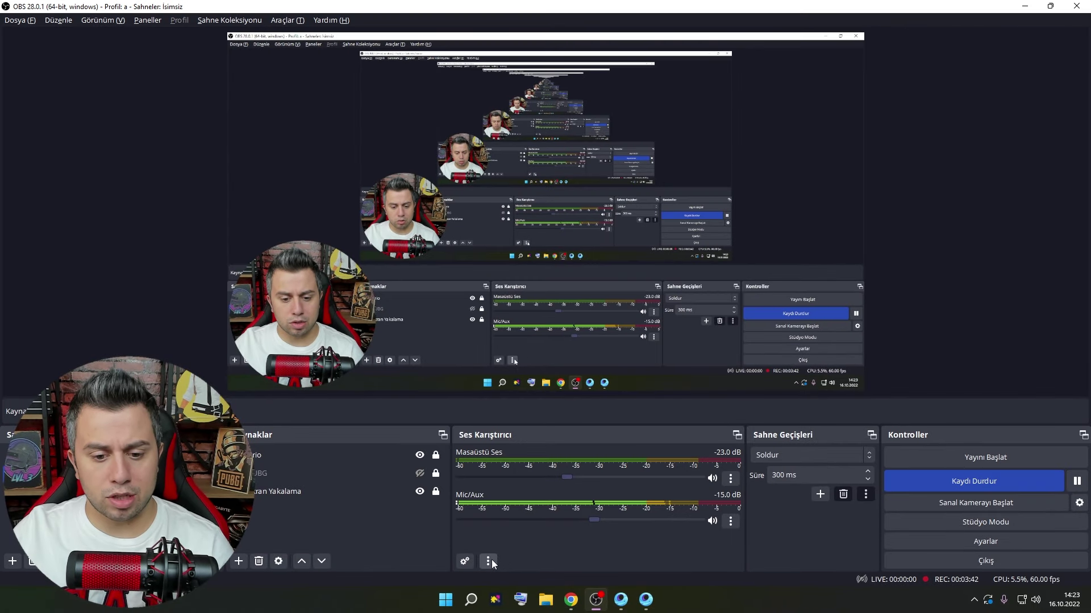
pyautogui.click(731, 478)
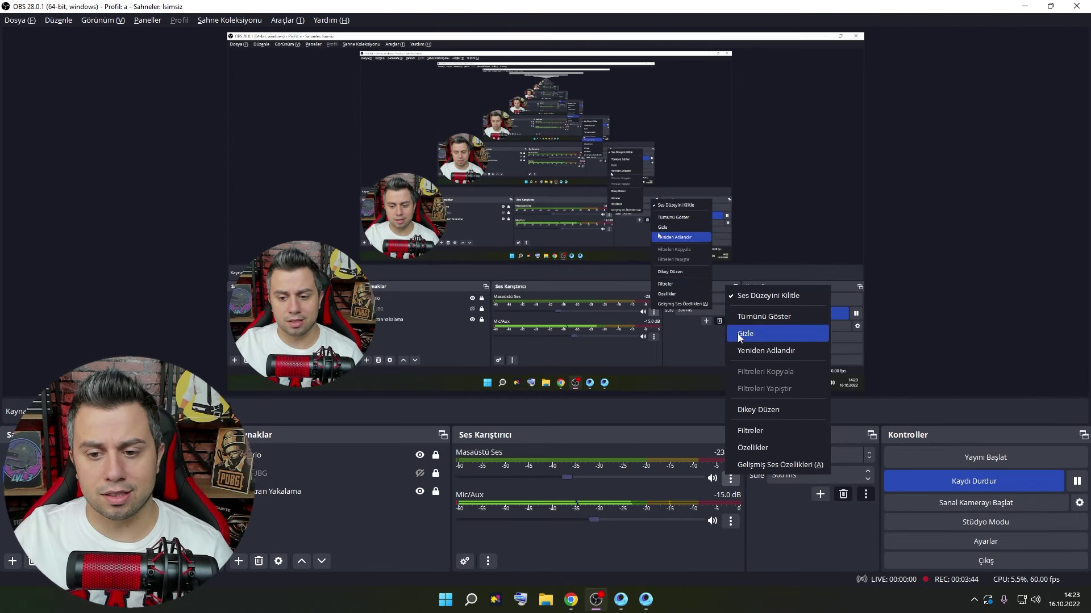
pyautogui.click(730, 521)
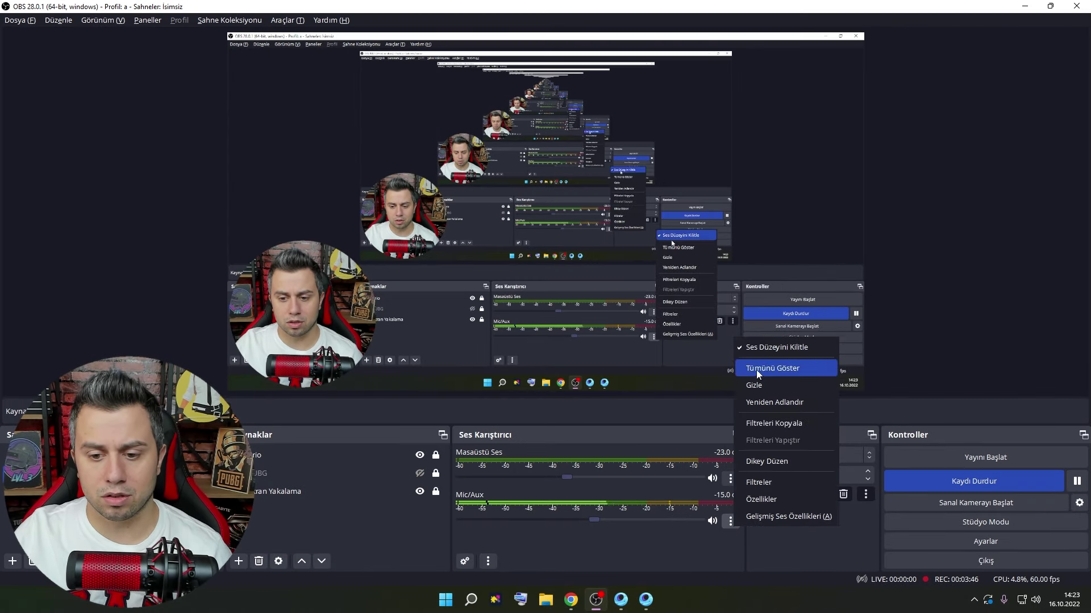
pyautogui.click(642, 551)
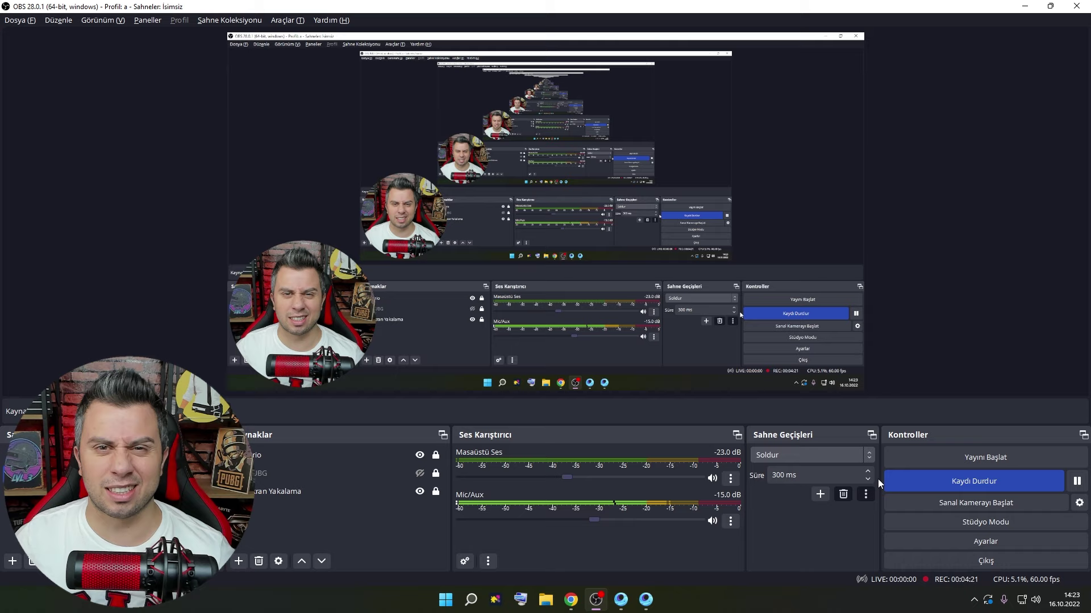
# - Open the program settings and review the stream service, streaming output and recording output settings
pyautogui.click(978, 543)
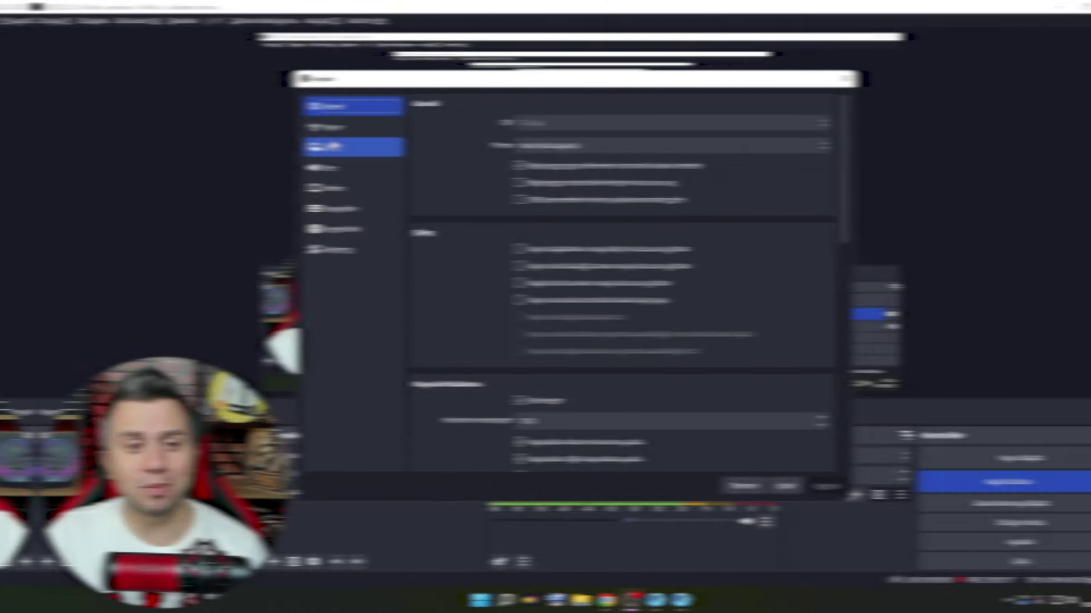
pyautogui.click(288, 129)
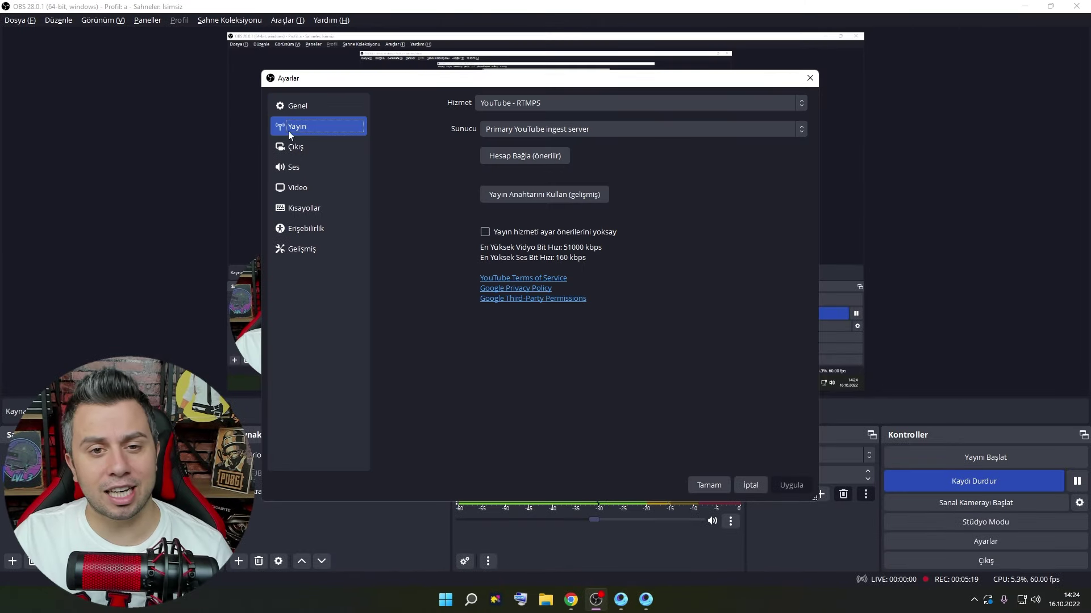
pyautogui.click(285, 145)
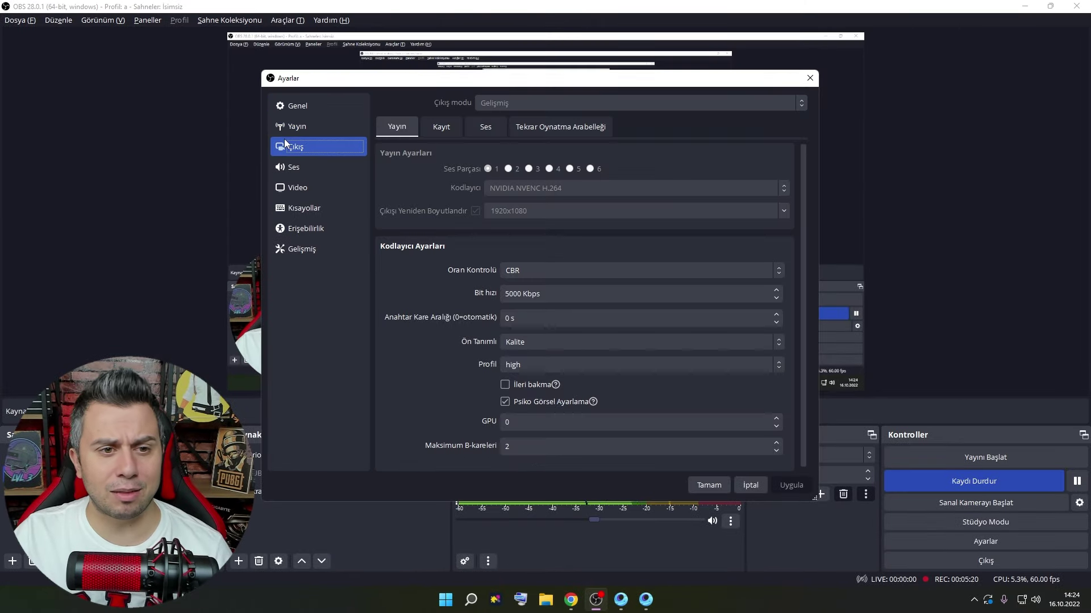
pyautogui.click(453, 132)
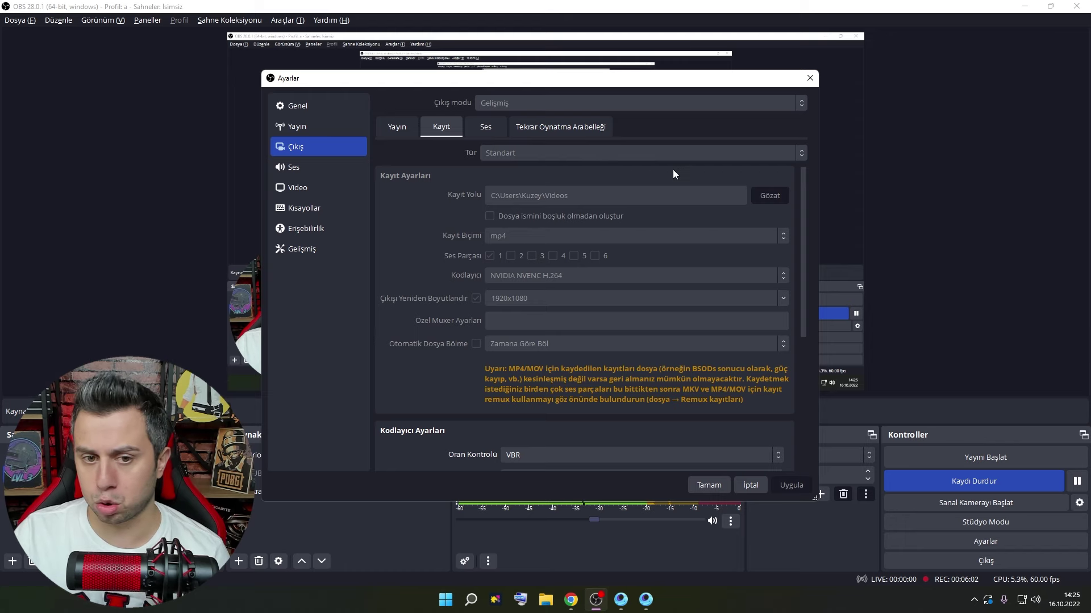
# - Examine the recording encoder settings, including the available rate control modes, without changing the selection
pyautogui.moveTo(511, 78); pyautogui.dragTo(647, 26)
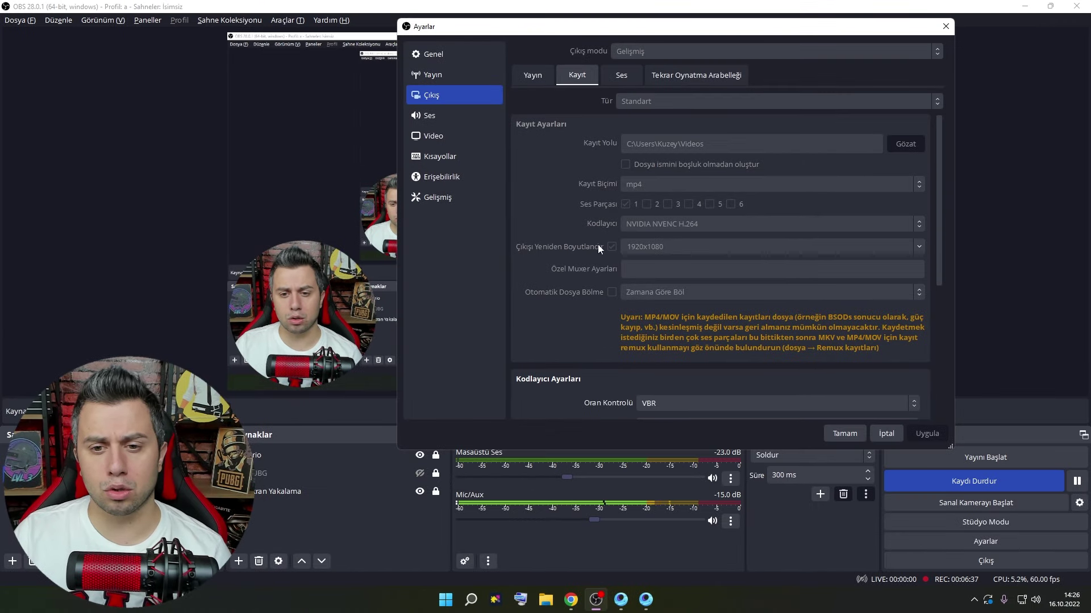
pyautogui.scroll(-1, 595, 262)
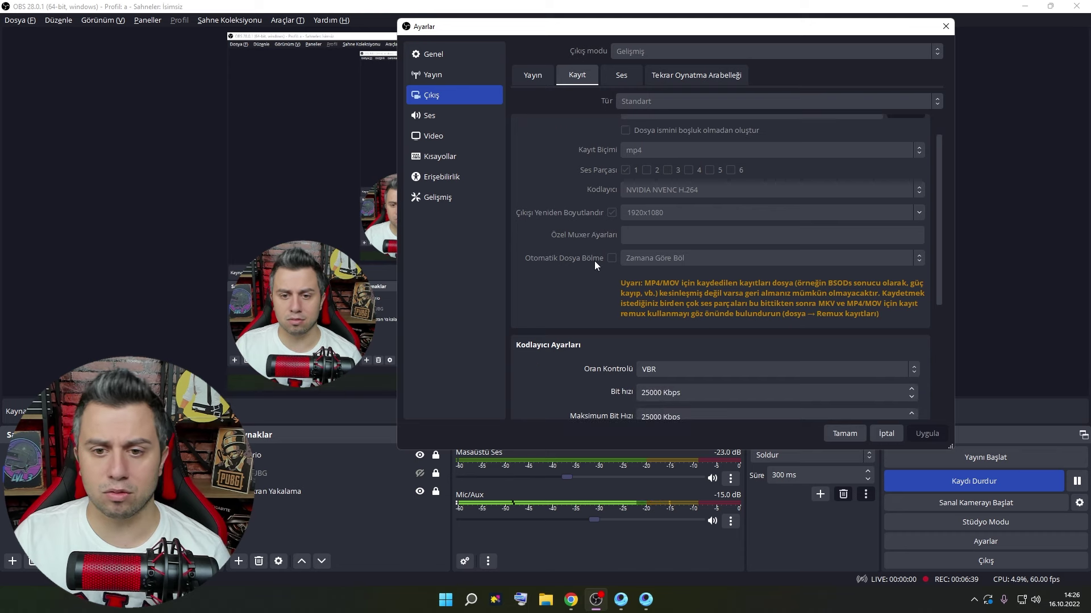
pyautogui.scroll(-3, 744, 230)
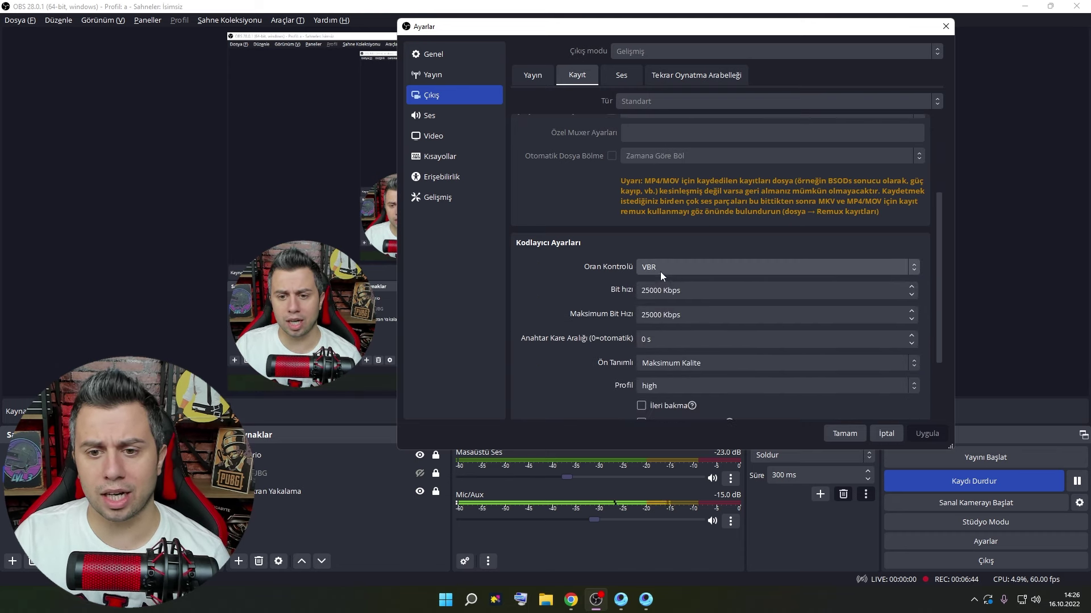
pyautogui.click(659, 267)
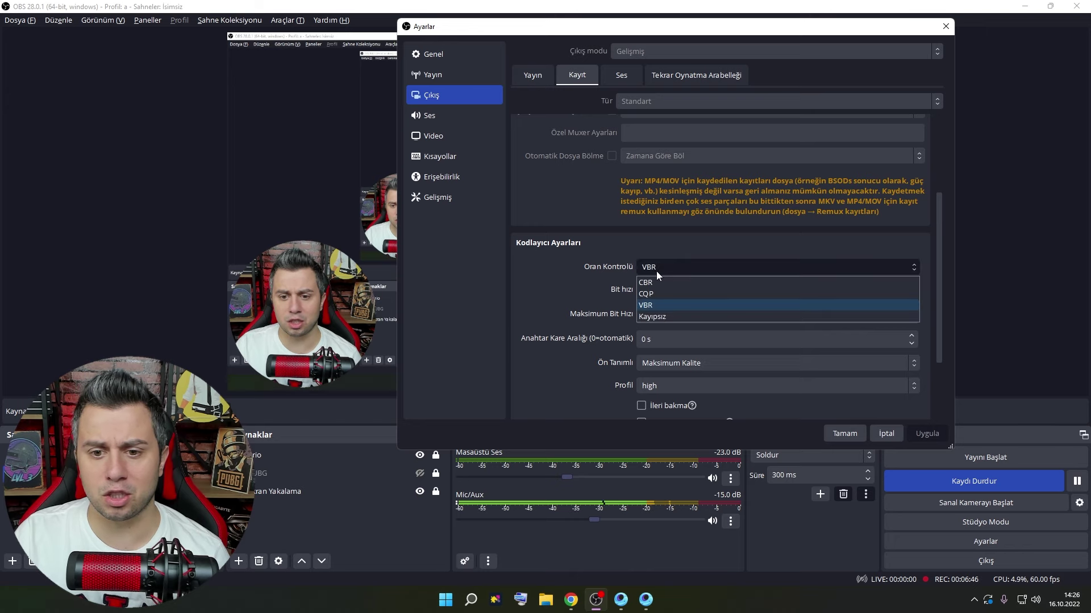
pyautogui.click(588, 273)
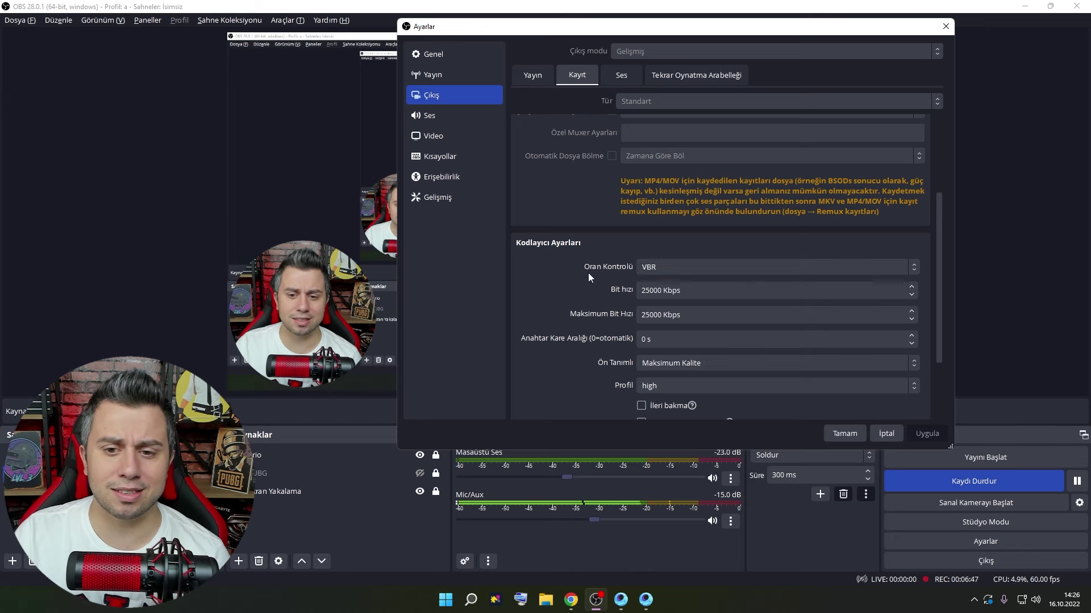
# - Set the rate control of the recording encoder to CBR, leaving the bit rate as it is
pyautogui.click(655, 265)
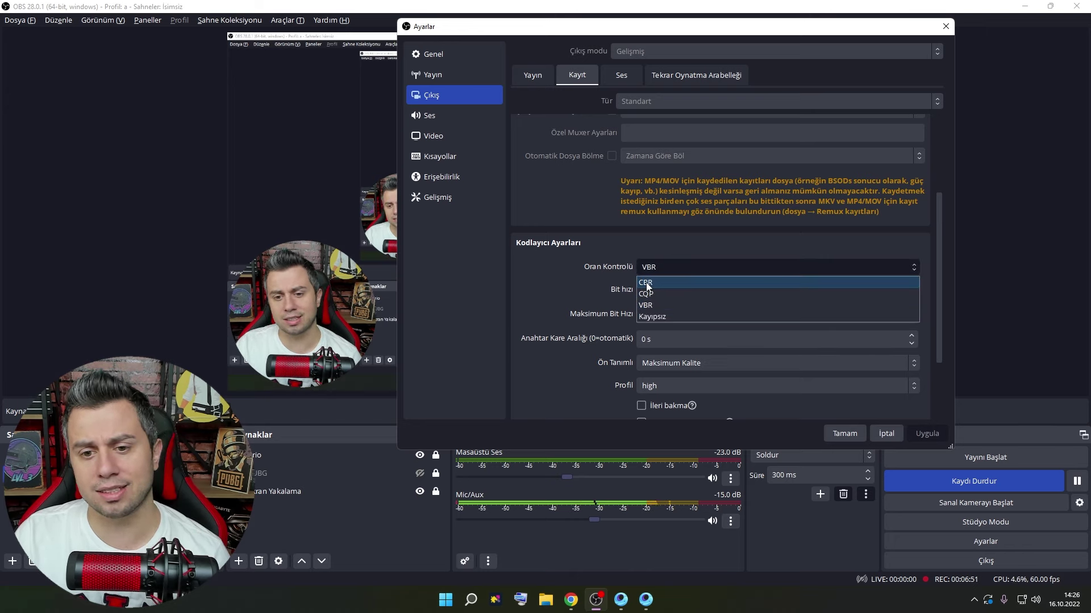
pyautogui.click(646, 283)
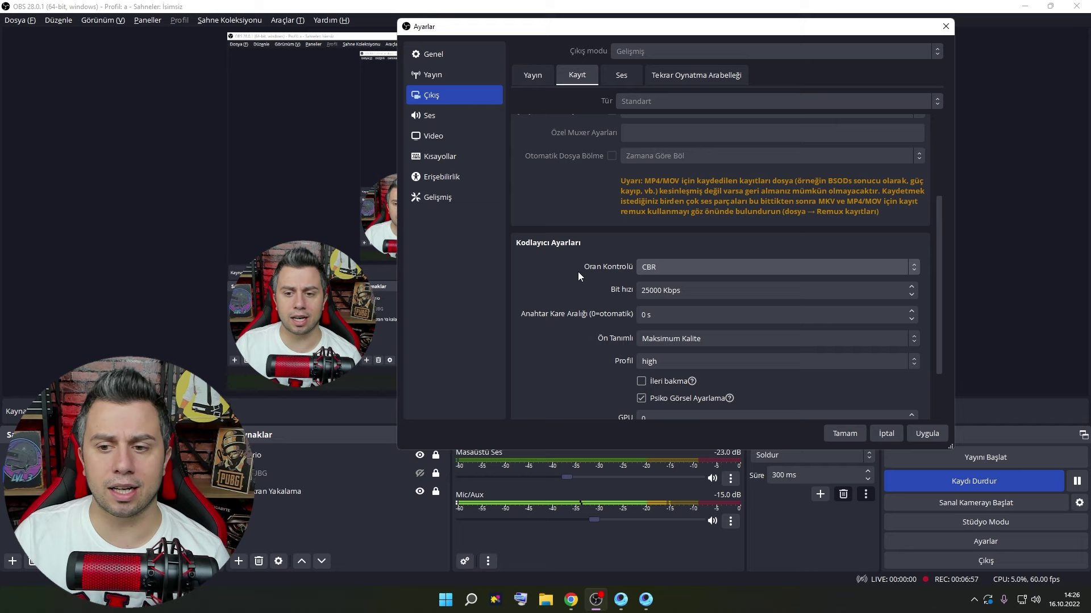
pyautogui.click(648, 290)
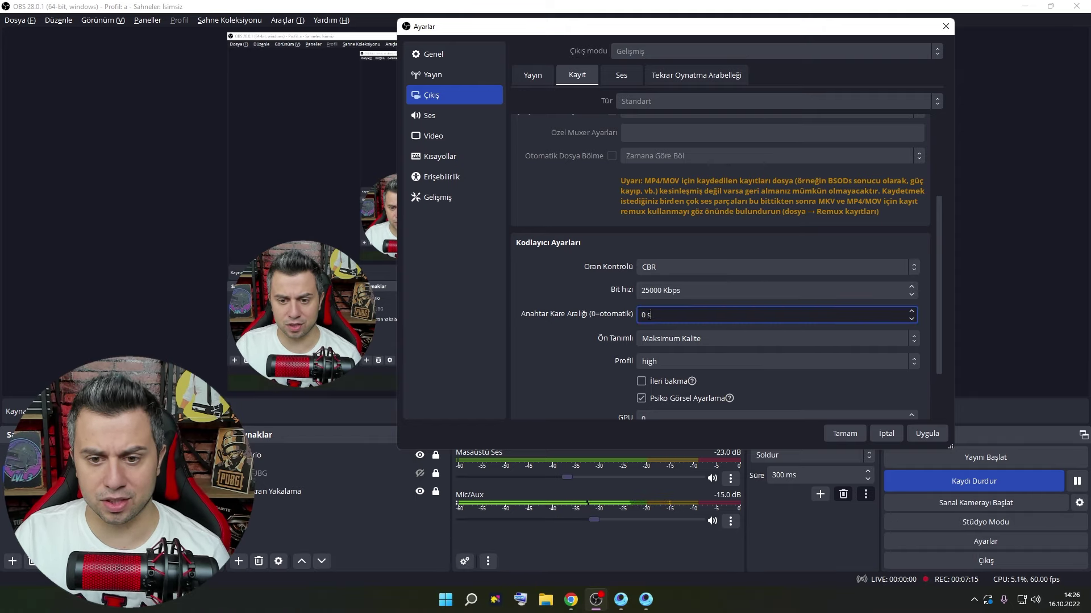
# - Examine the recording encoder's preset choices and remaining options, keeping the Maksimum Kalite preset
pyautogui.scroll(-2, 604, 342)
pyautogui.click(687, 273)
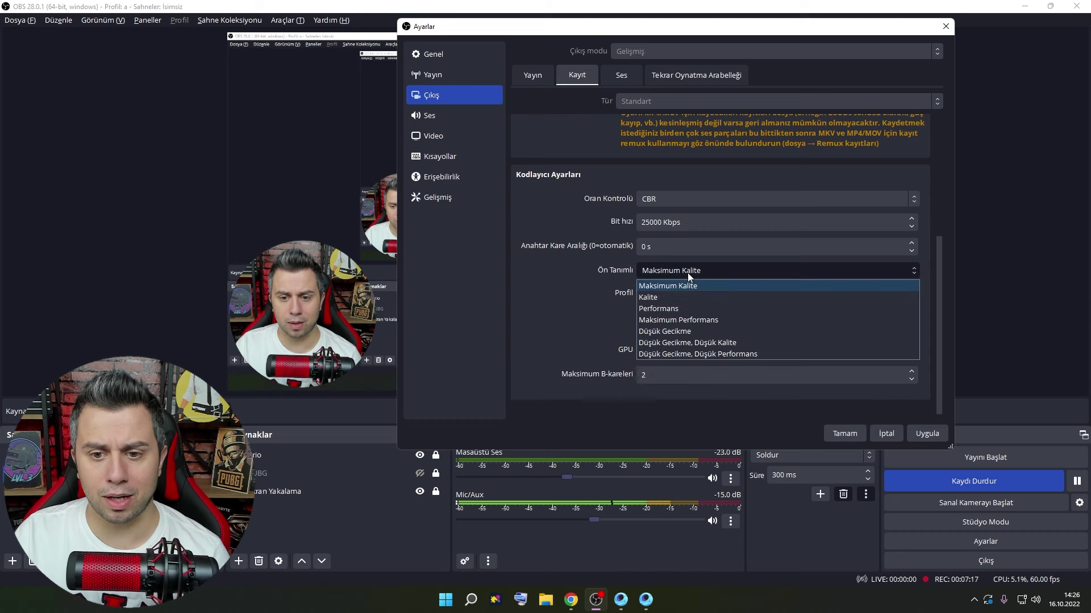
pyautogui.click(688, 273)
pyautogui.click(676, 275)
pyautogui.click(568, 293)
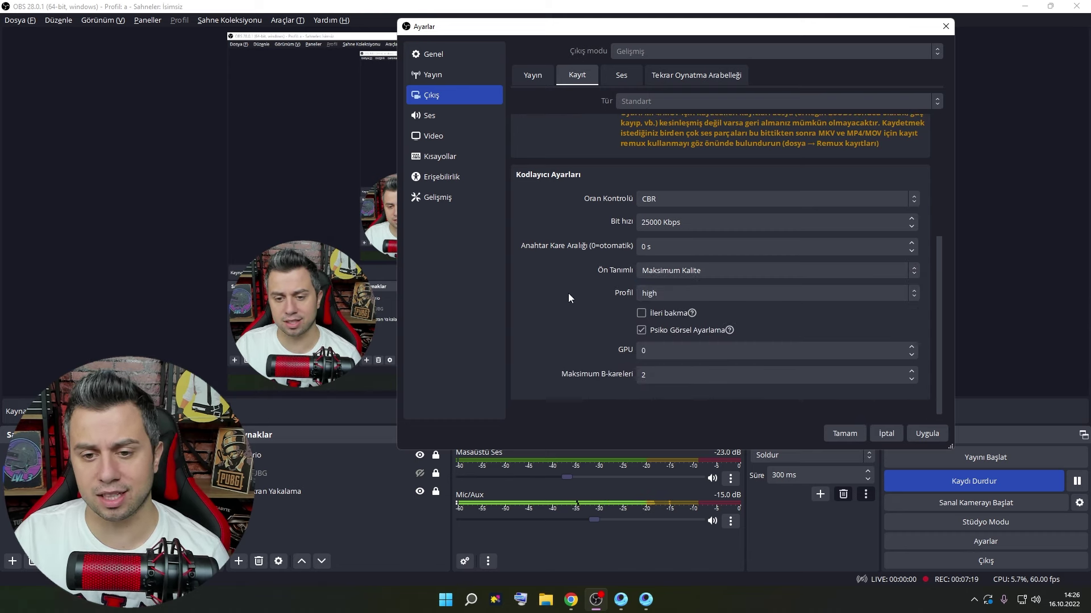
pyautogui.scroll(-1, 592, 307)
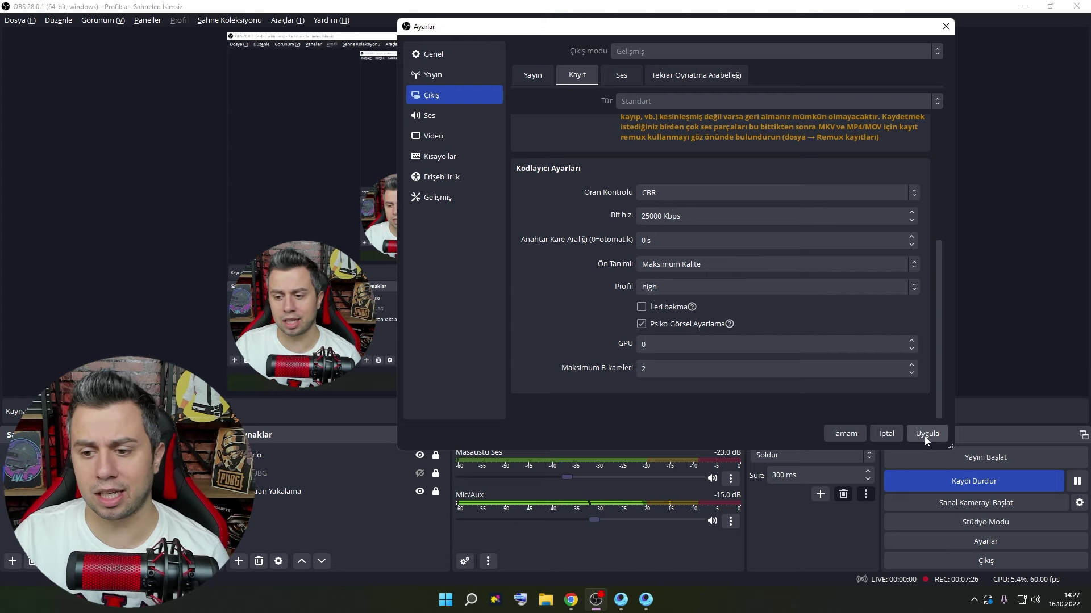
# - Review the video, hotkey and advanced settings, and accept and close the settings window
pyautogui.click(433, 136)
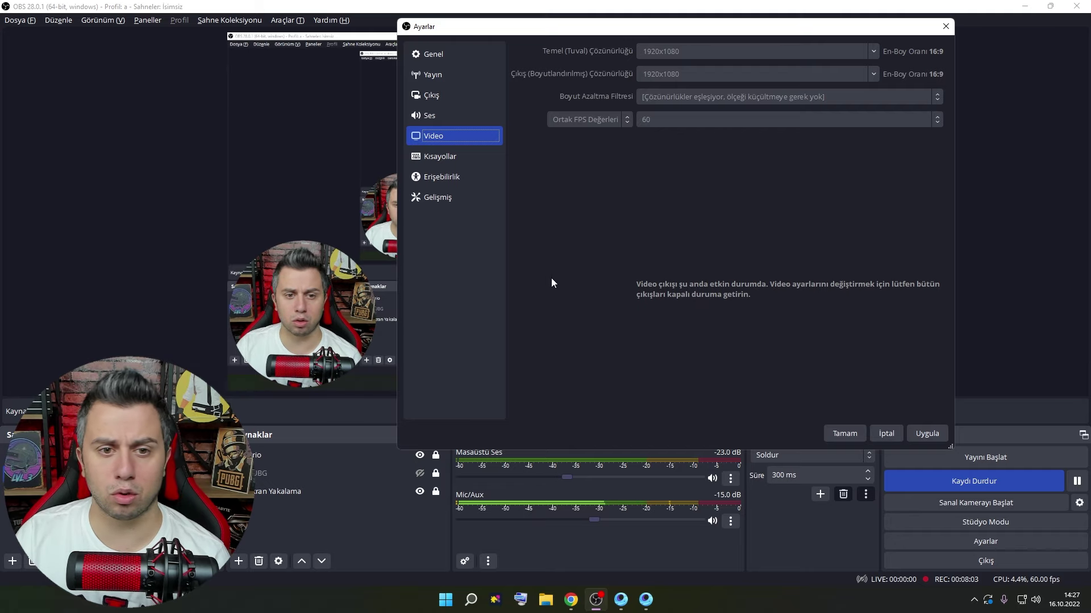
pyautogui.click(462, 157)
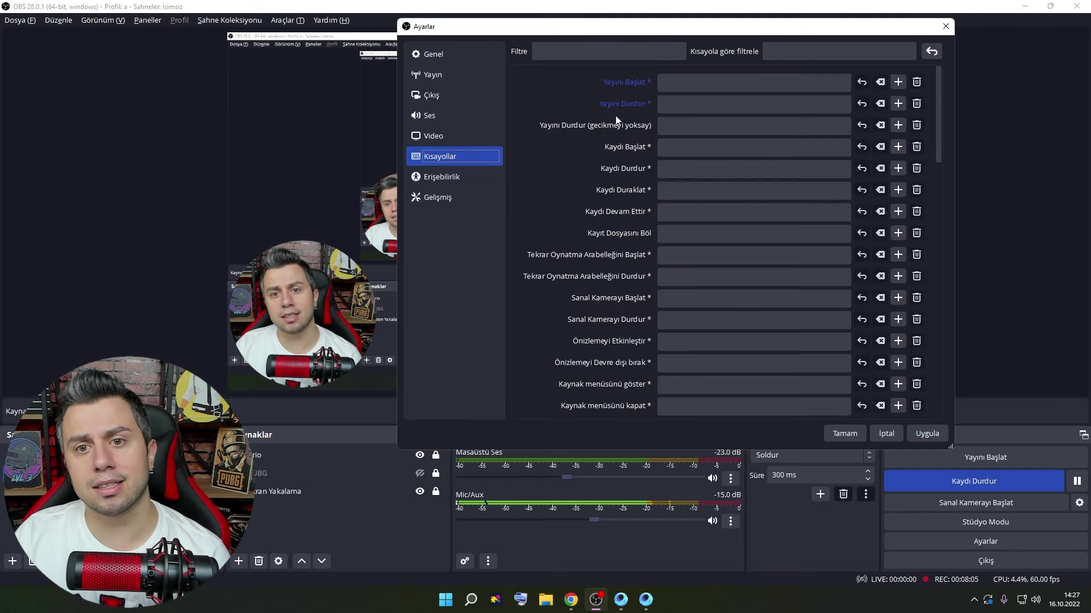
pyautogui.scroll(-10, 547, 199)
pyautogui.scroll(1, 560, 236)
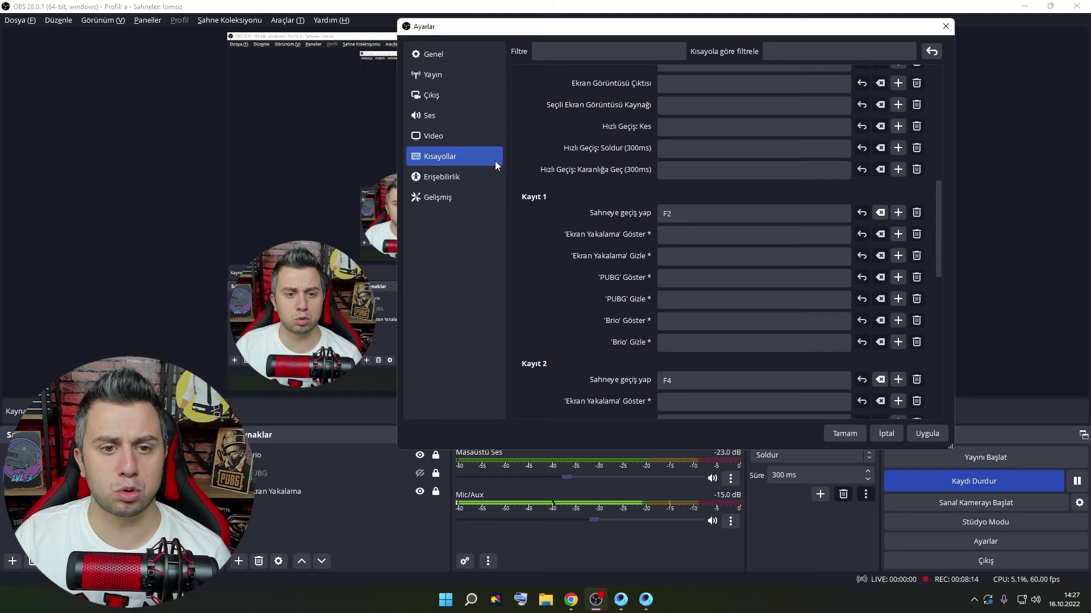
pyautogui.click(435, 199)
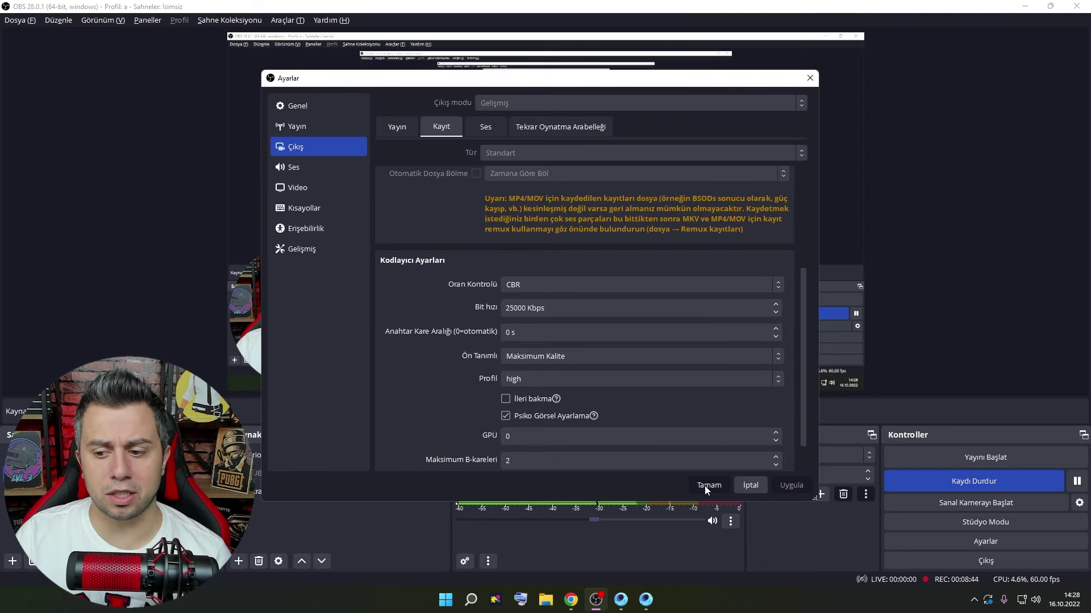
pyautogui.click(704, 486)
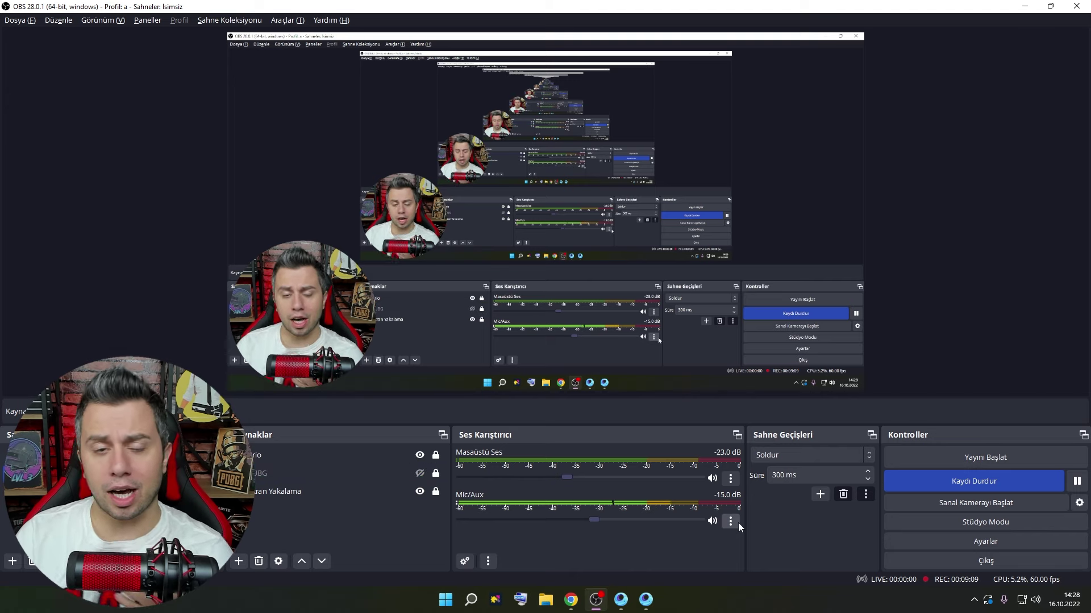
pyautogui.click(738, 522)
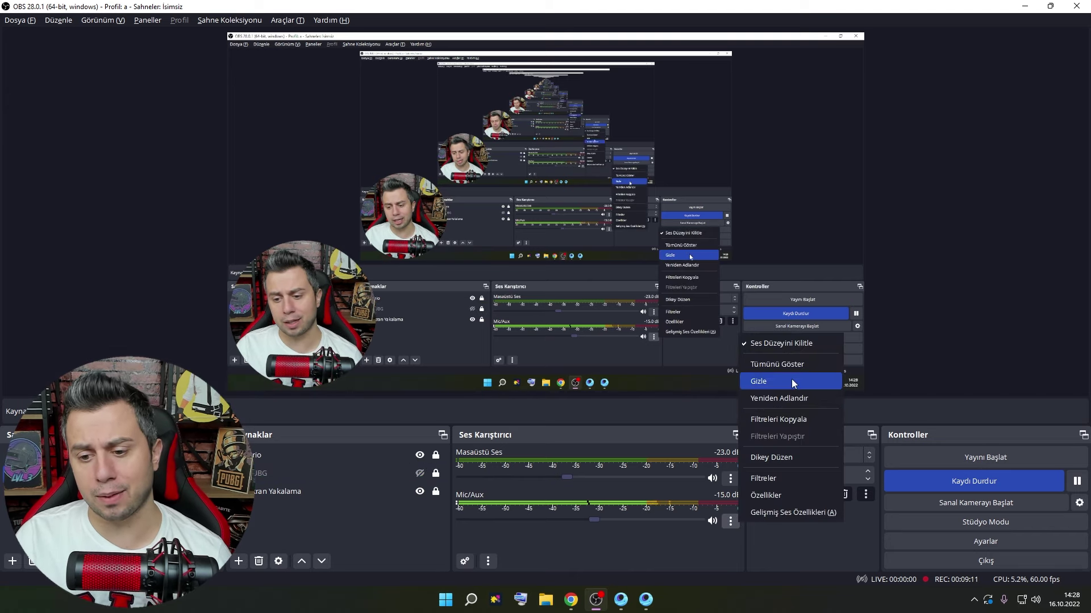
pyautogui.click(789, 495)
pyautogui.click(721, 442)
# - Review the noise gate settings in the Mic/Aux filters, and close the filters window
pyautogui.click(731, 522)
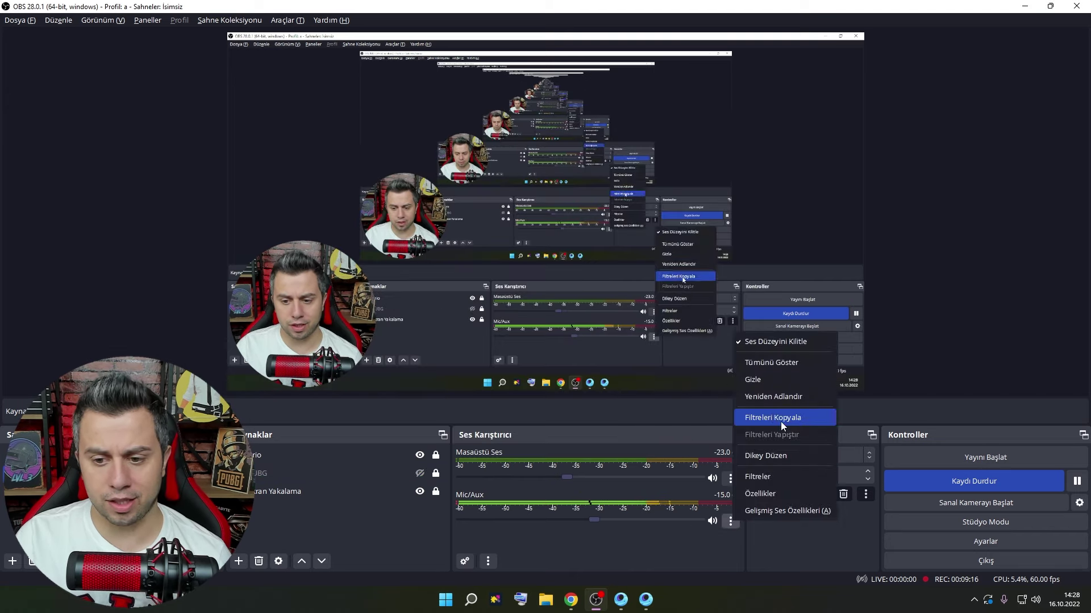
pyautogui.click(774, 477)
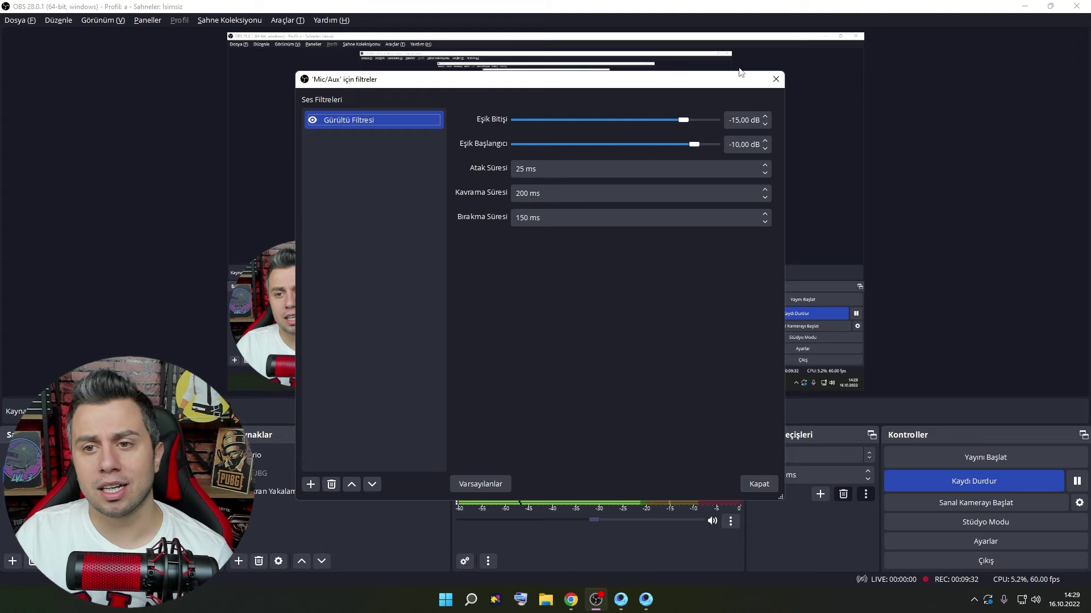
pyautogui.click(776, 79)
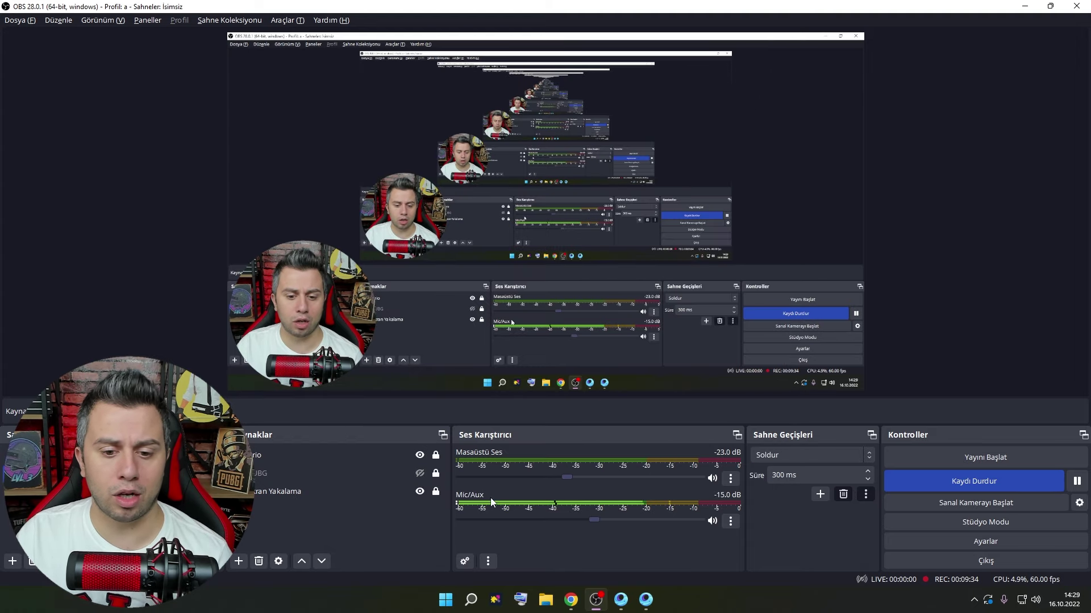